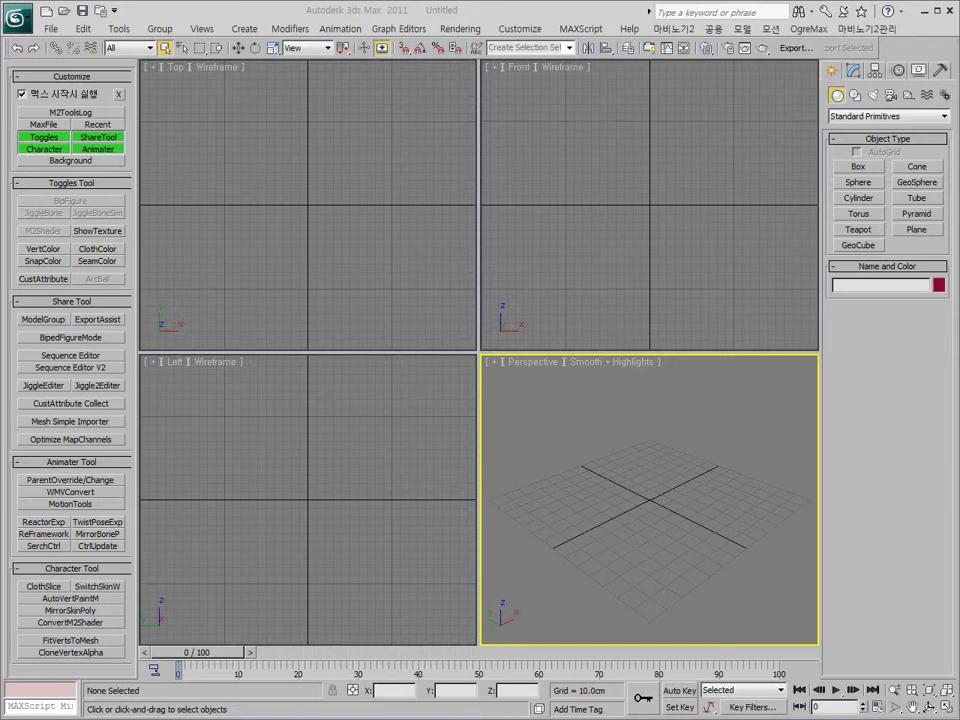
- Open the MocapEditor from the Motion (모션) menu and activate the Left view
left_click(770, 29)
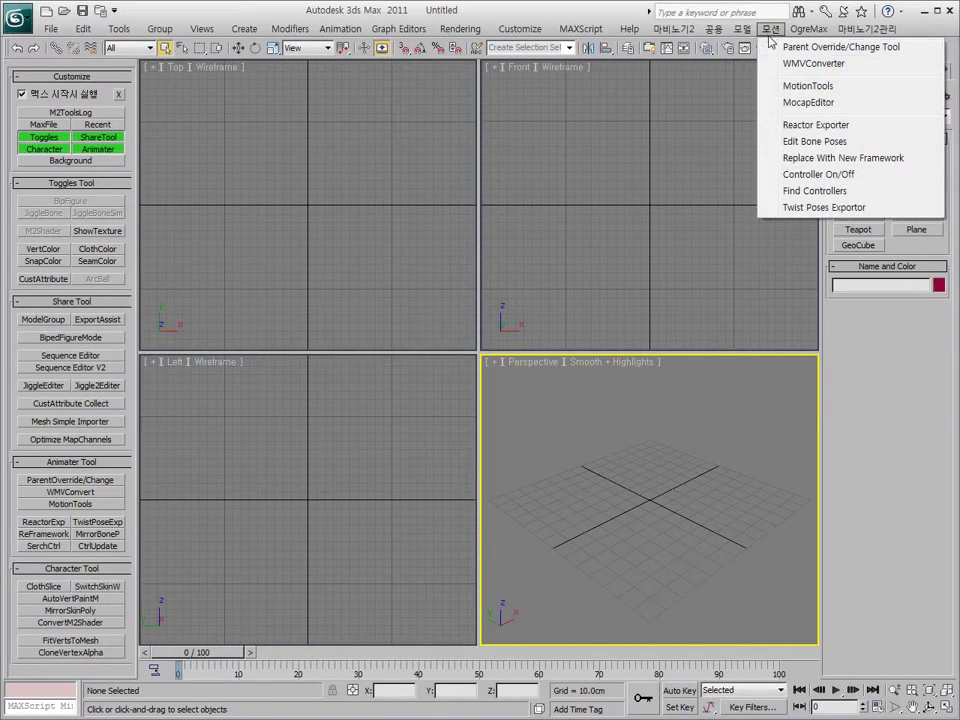
left_click(808, 102)
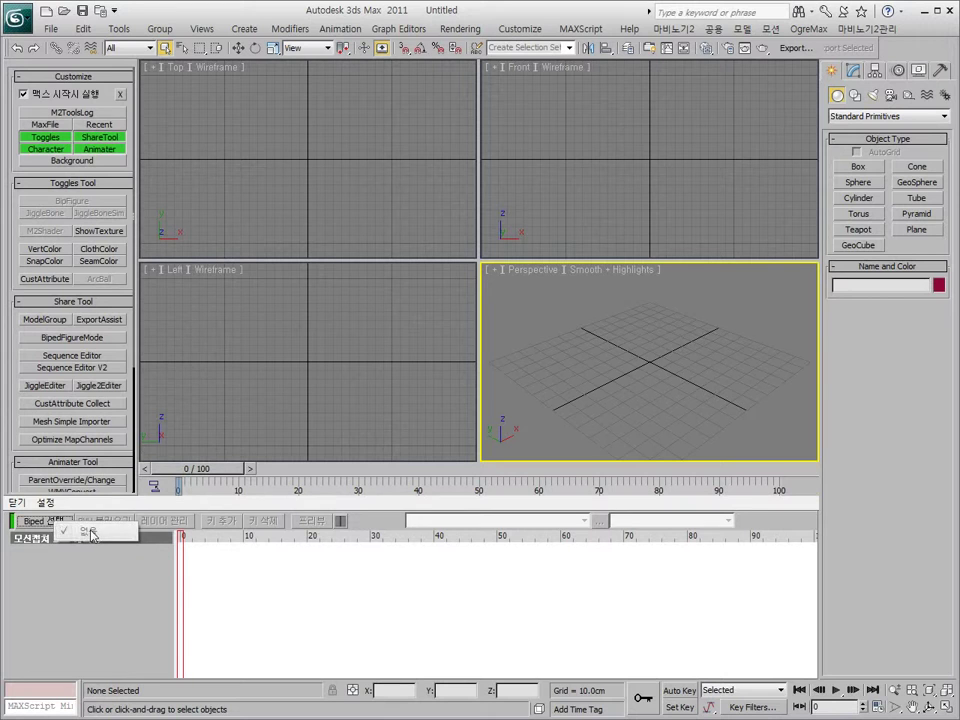
left_click(448, 383)
- Open frm_HF_defaultB_reference.max from Recent Documents and view the character at an angle
left_click(29, 37)
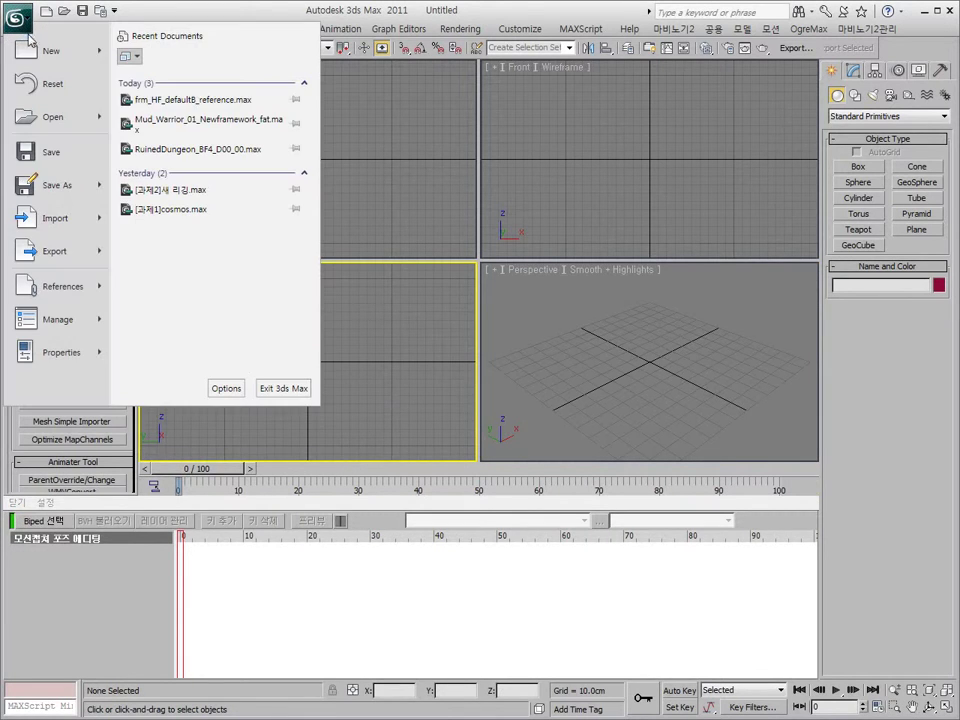
left_click(164, 100)
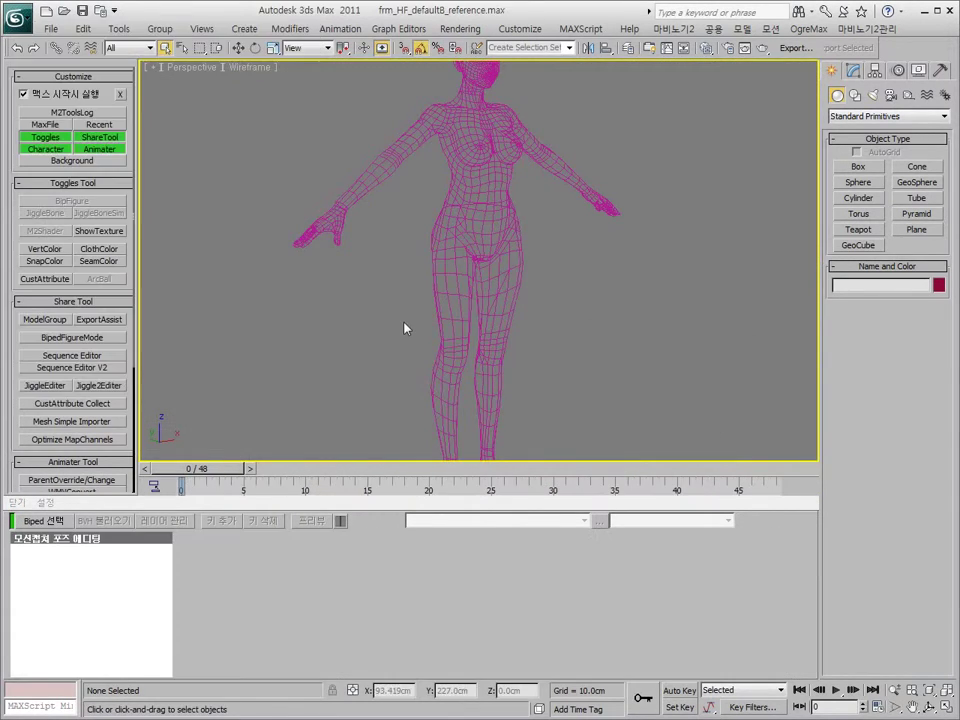
scroll(540, 242, "down", 3)
middle_click_drag(557, 339, 543, 320)
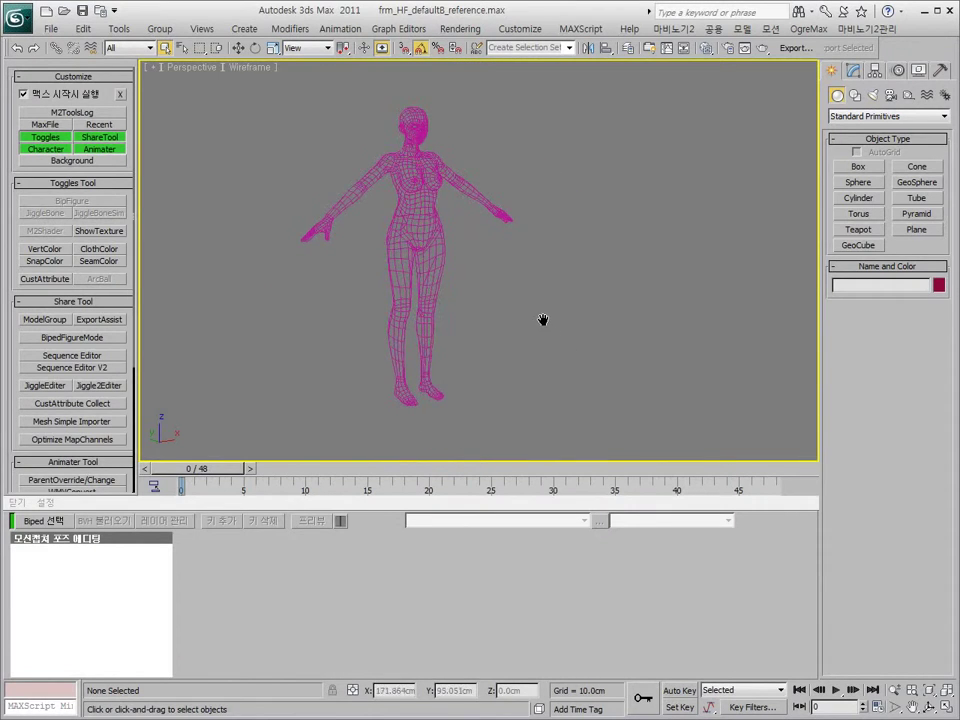
middle_click_drag(444, 306, 470, 300, "alt")
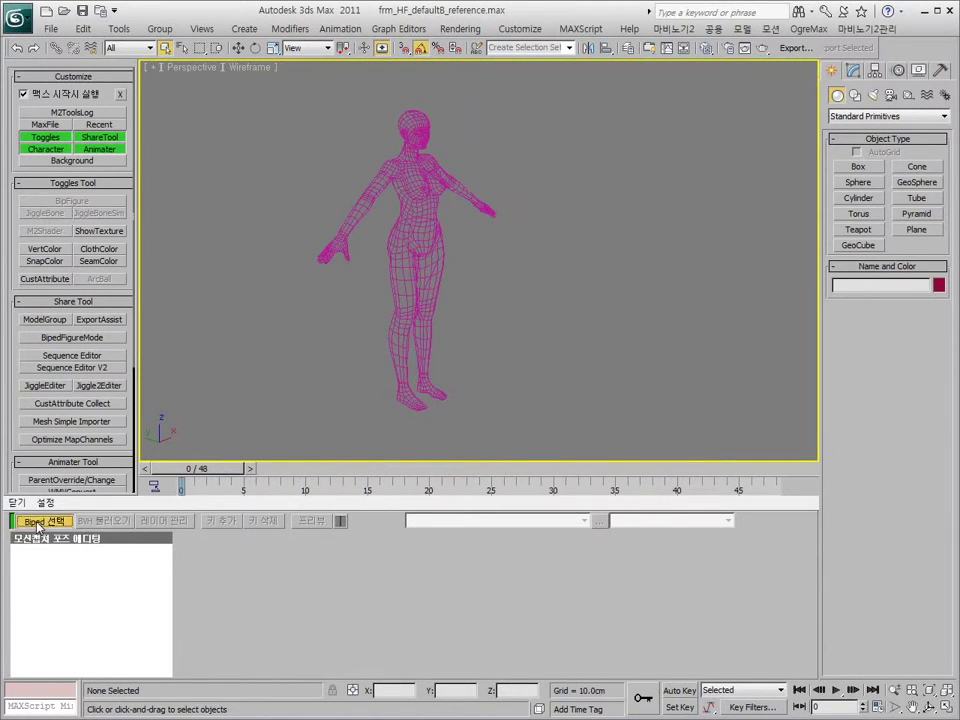
- Import foot_attack02.bvh onto the selected biped, extending the timeline to 1052 frames
left_click(76, 535)
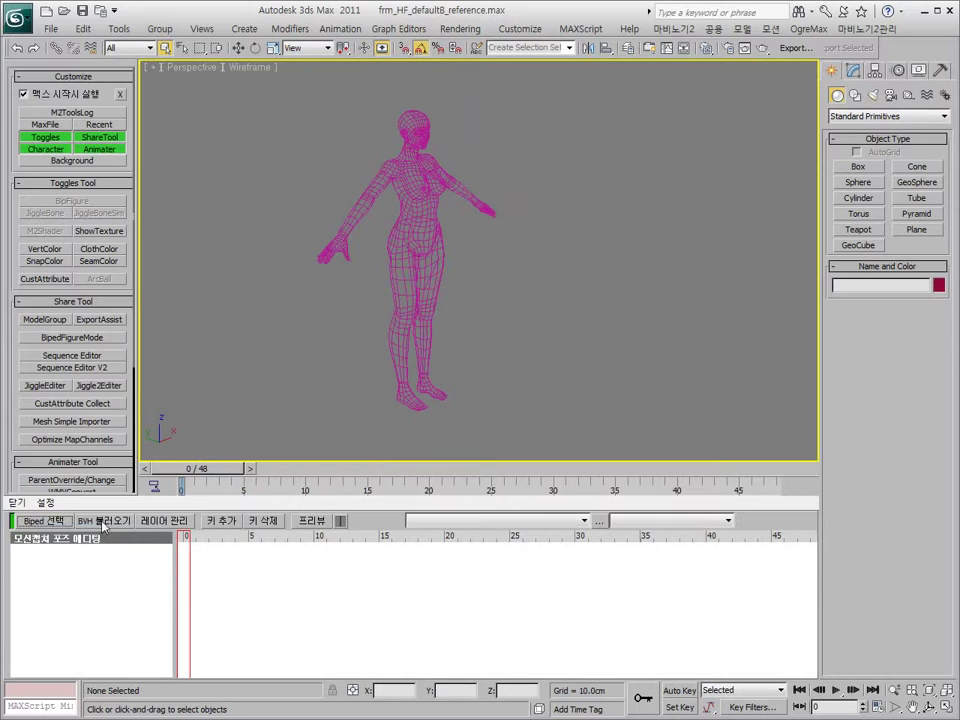
left_click(107, 522)
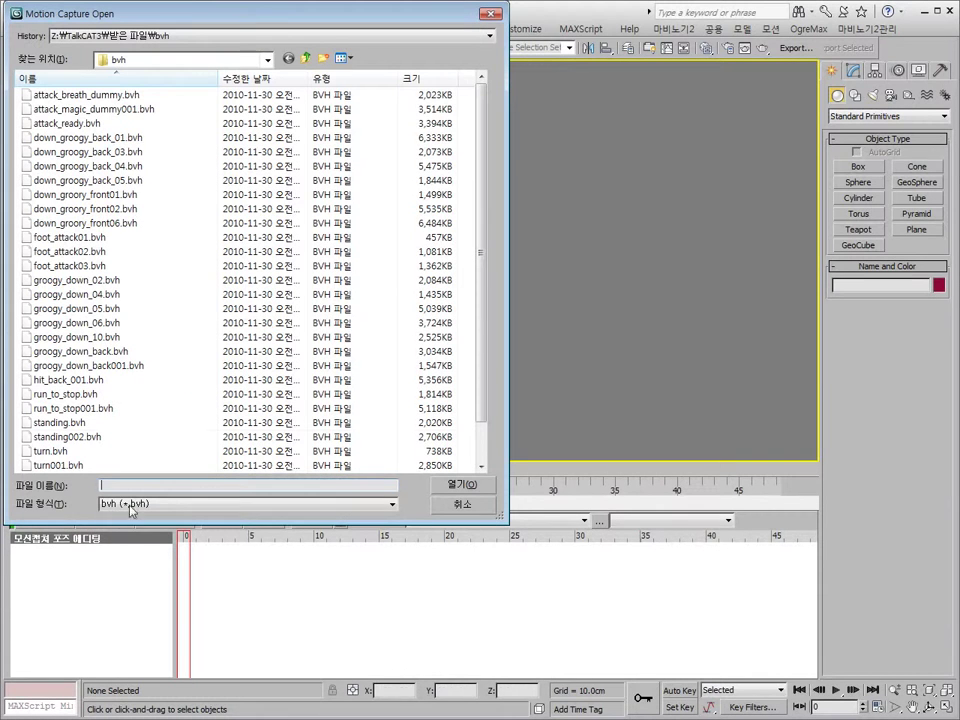
double_click(109, 253)
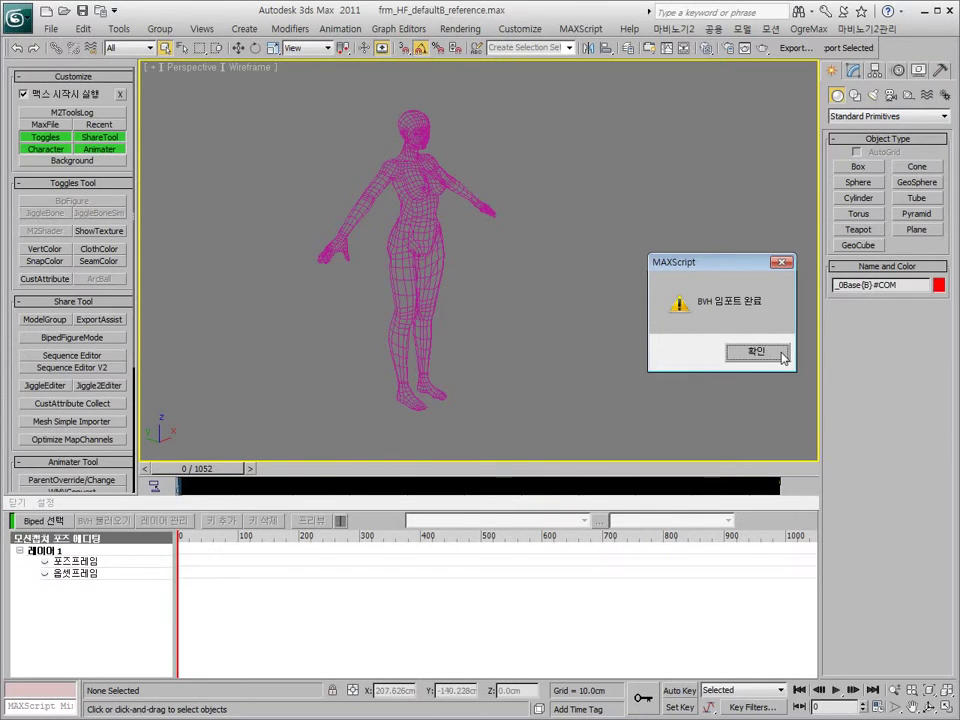
left_click(783, 358)
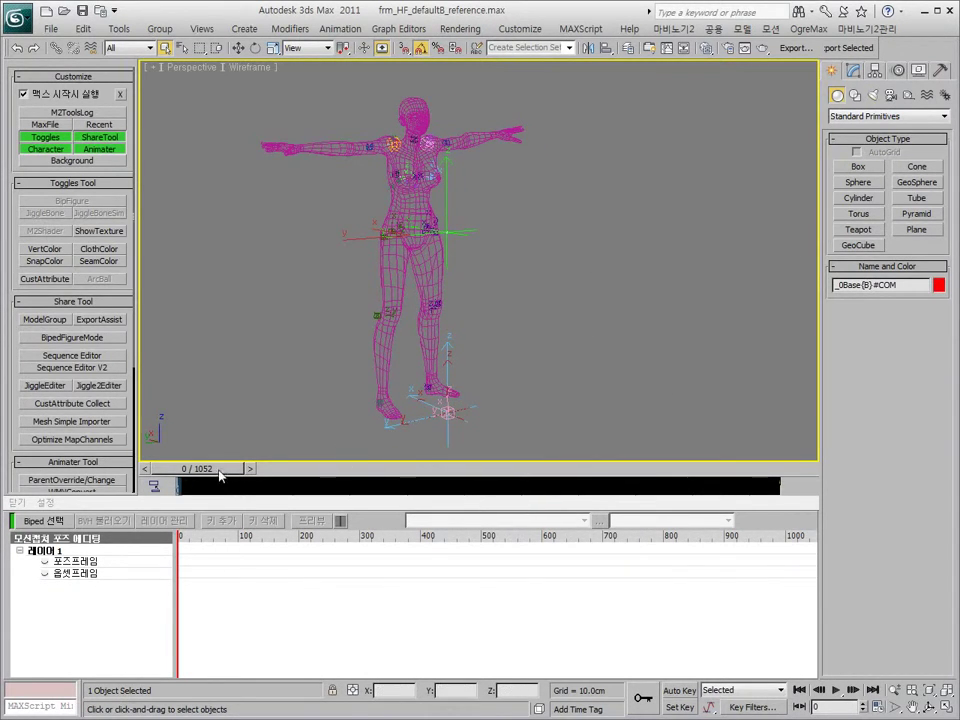
- Select Layer 1 and scrub frames 167–321, adding pose keys between roughly 215 and 314
mouse_move(220, 476)
left_mouse_down()
mouse_move(308, 472)
mouse_move(561, 497)
mouse_move(729, 497)
mouse_move(765, 486)
mouse_move(797, 498)
mouse_move(686, 480)
mouse_move(400, 480)
mouse_move(224, 467)
left_mouse_up()
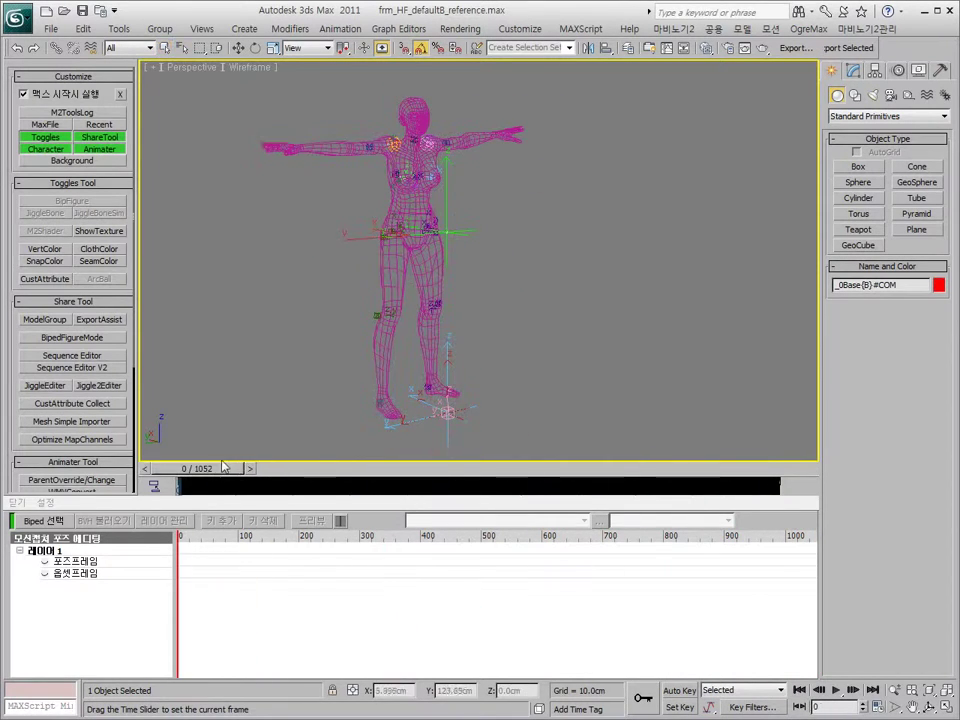
left_click(129, 553)
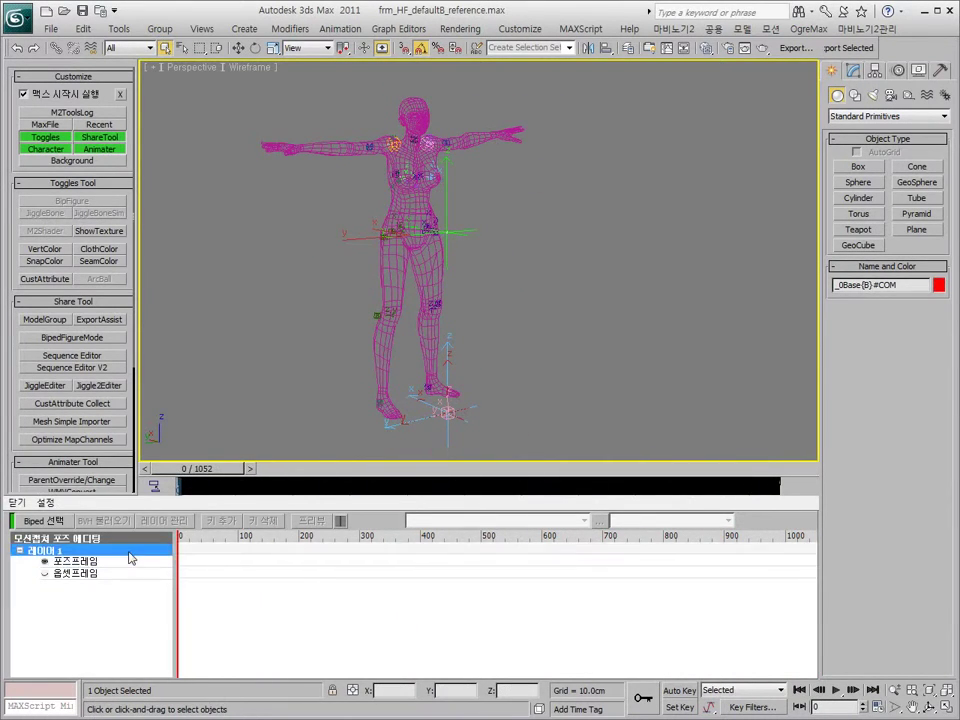
left_click(113, 532)
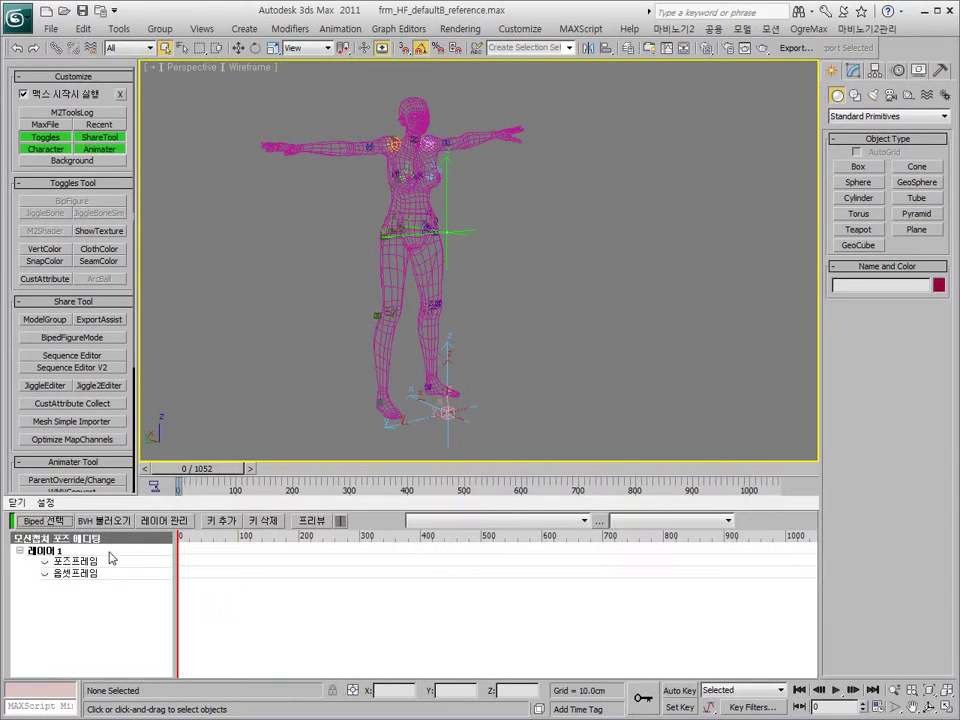
mouse_move(213, 476)
left_mouse_down()
mouse_move(357, 484)
mouse_move(342, 496)
mouse_move(325, 476)
mouse_move(358, 476)
left_mouse_up()
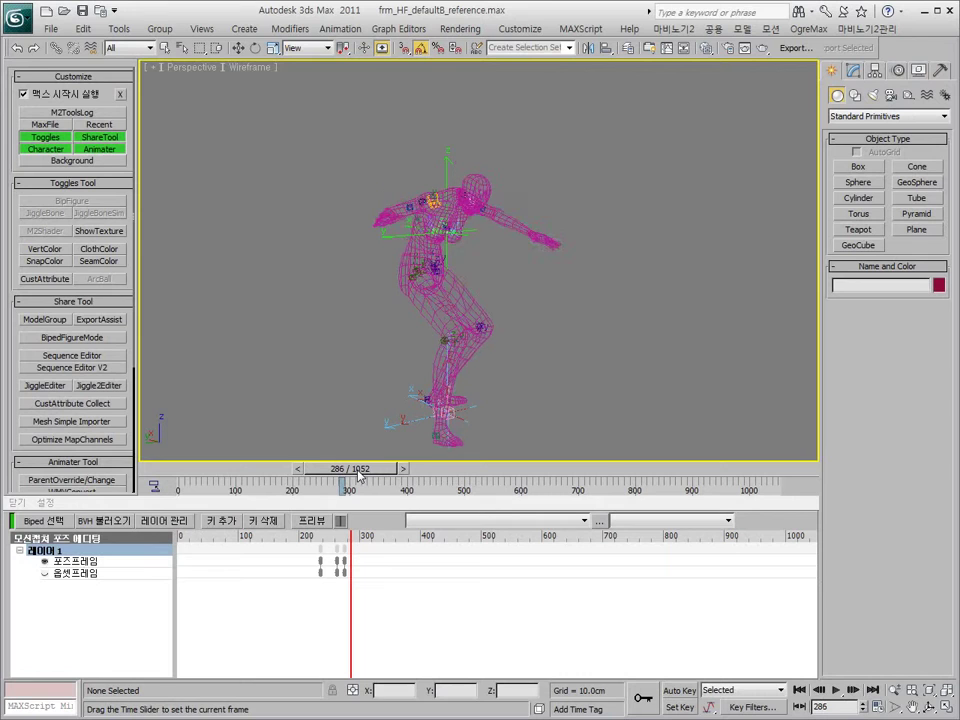
left_click_drag(358, 476, 395, 485)
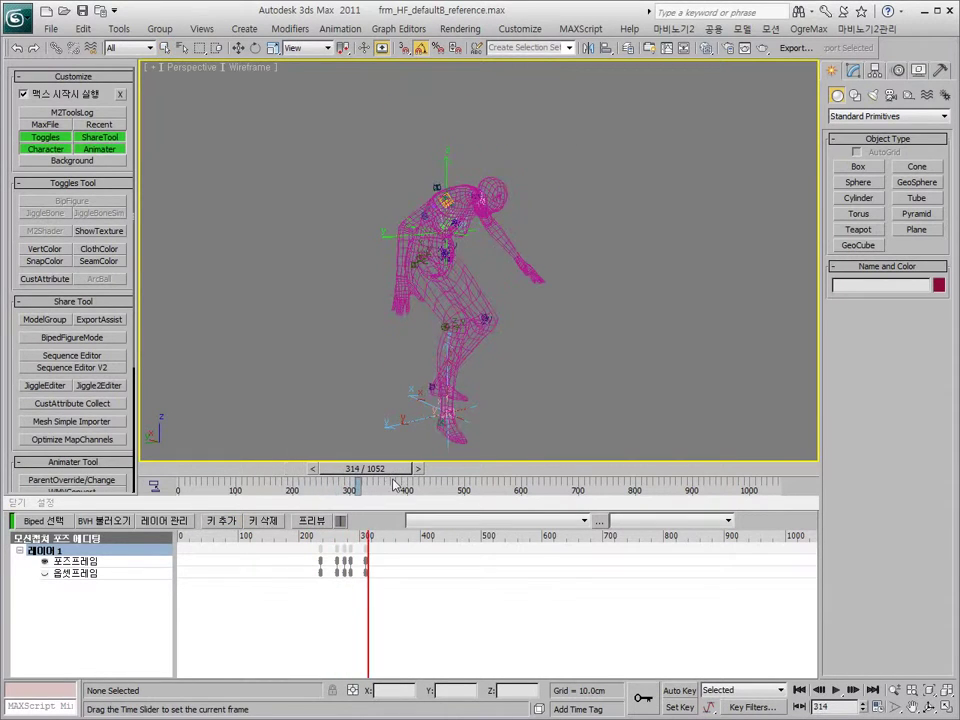
left_click(114, 566)
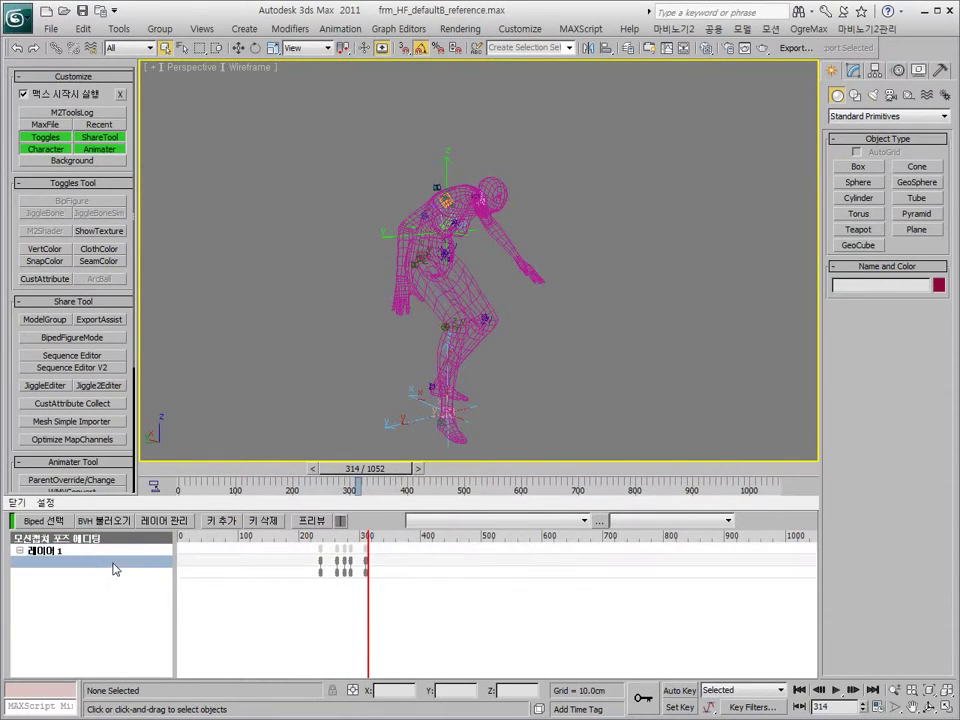
- Dock the MocapEditor Preview beside the Perspective view, zoom to the character, and scrub to frame 228
left_click(305, 521)
left_click(340, 520)
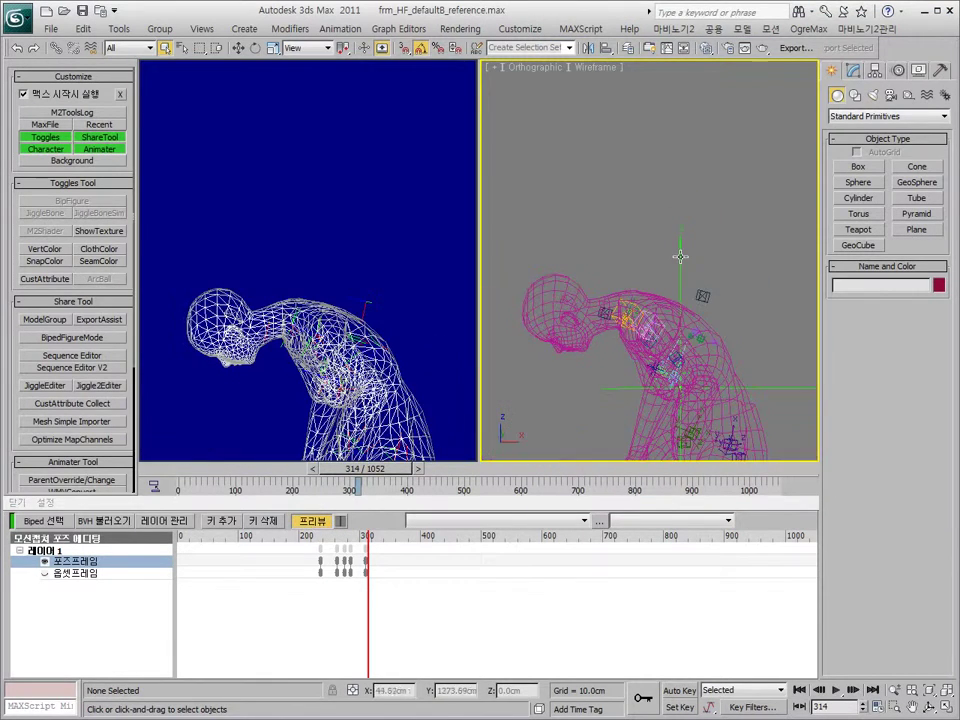
key("z")
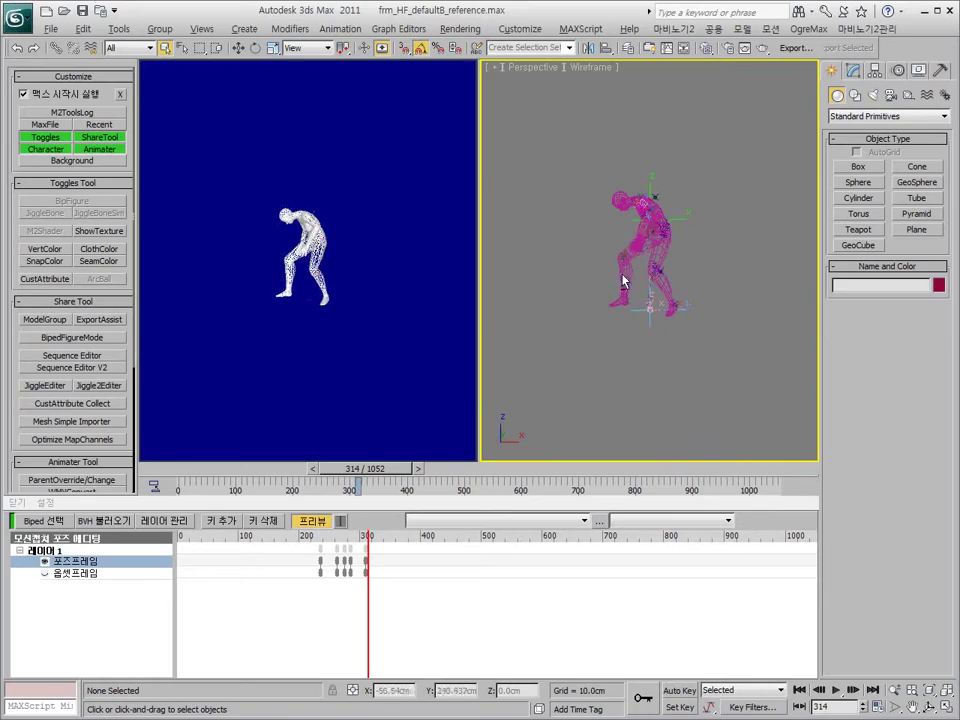
scroll(624, 275, "up", 1)
scroll(660, 272, "up", 2)
scroll(666, 276, "up", 2)
scroll(672, 280, "up", 2)
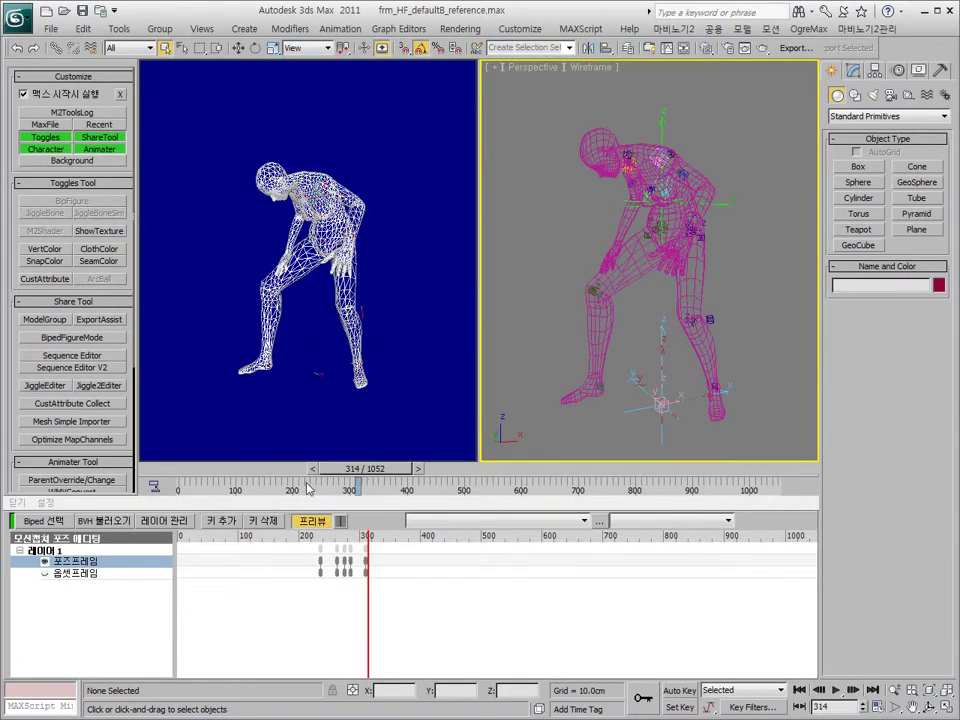
mouse_move(373, 474)
left_mouse_down()
mouse_move(236, 474)
mouse_move(735, 536)
mouse_move(676, 552)
left_mouse_up()
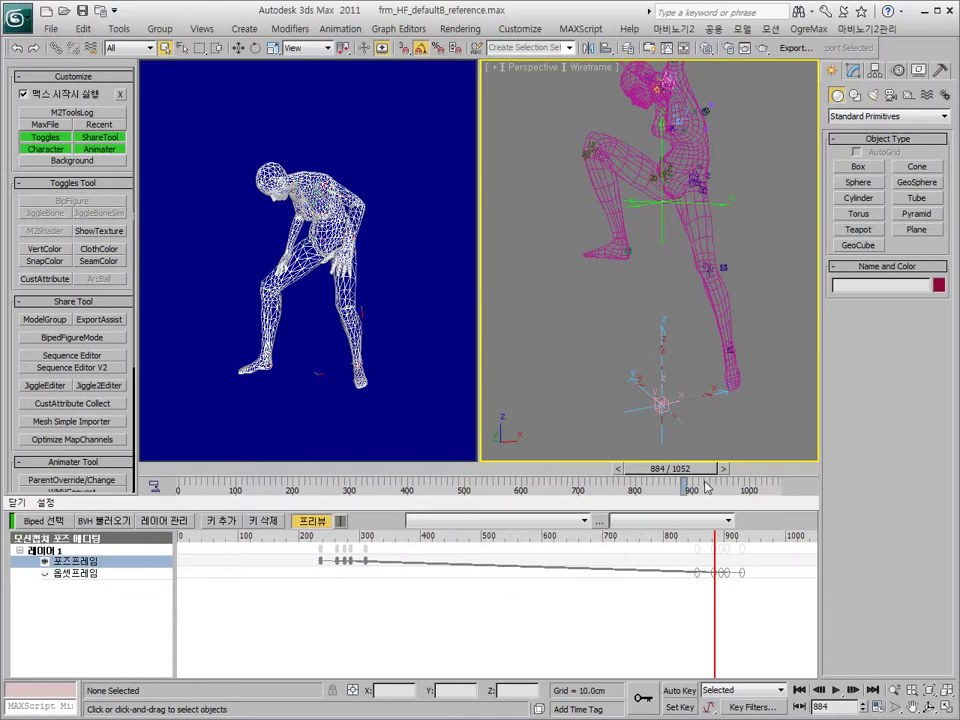
- Move the offset-frame keys from near frame 880 back to around frames 220–300
left_click(82, 574)
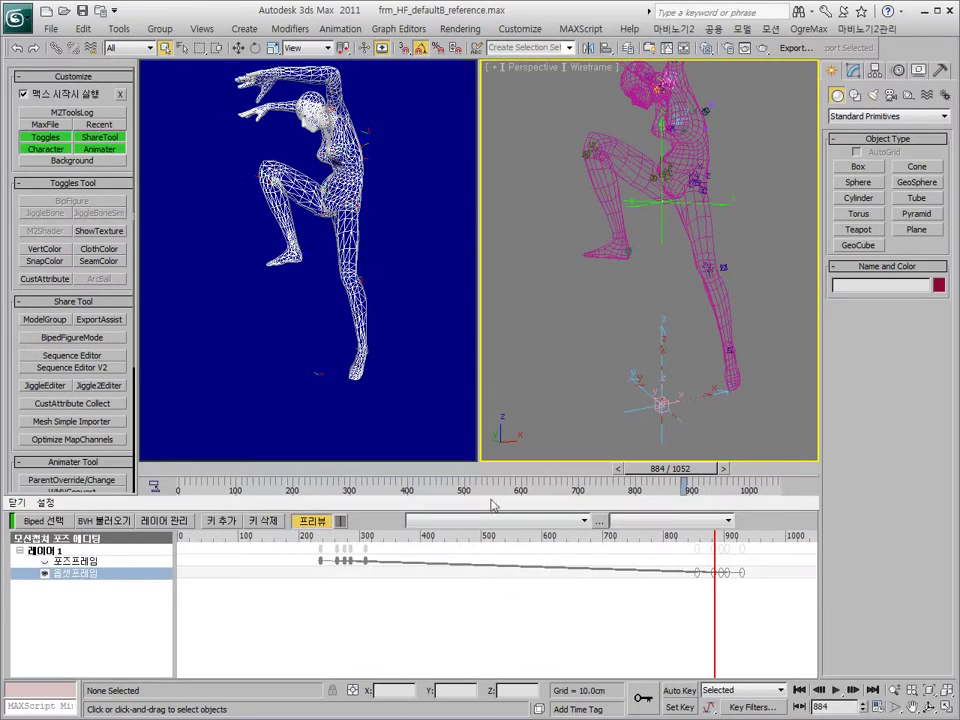
mouse_move(693, 476)
left_mouse_down()
mouse_move(700, 496)
mouse_move(722, 500)
mouse_move(676, 506)
left_mouse_up()
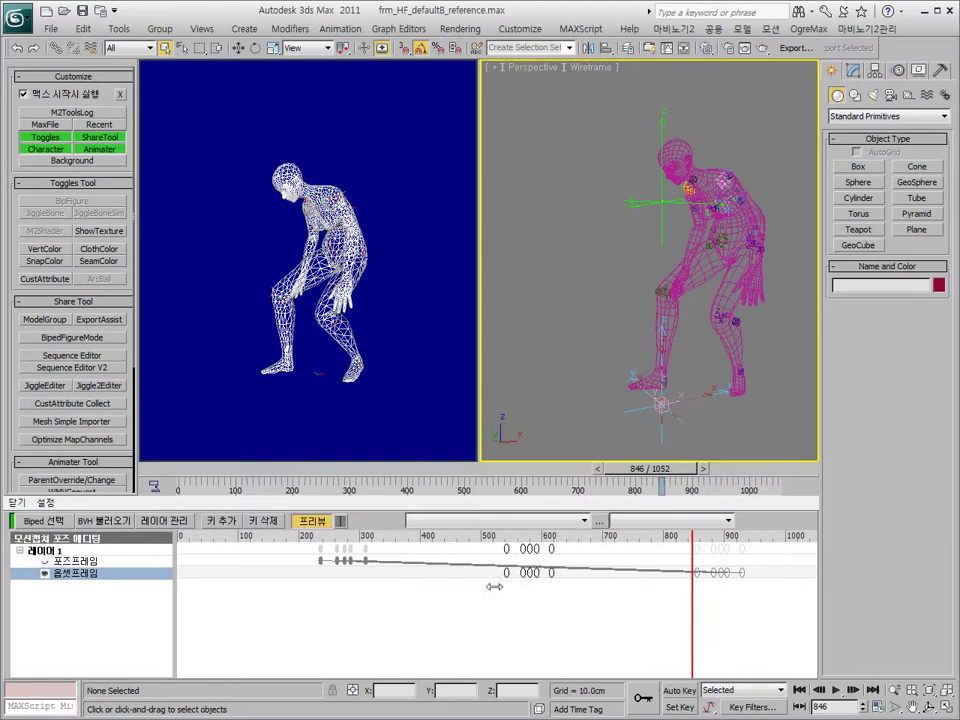
left_click_drag(320, 589, 372, 582)
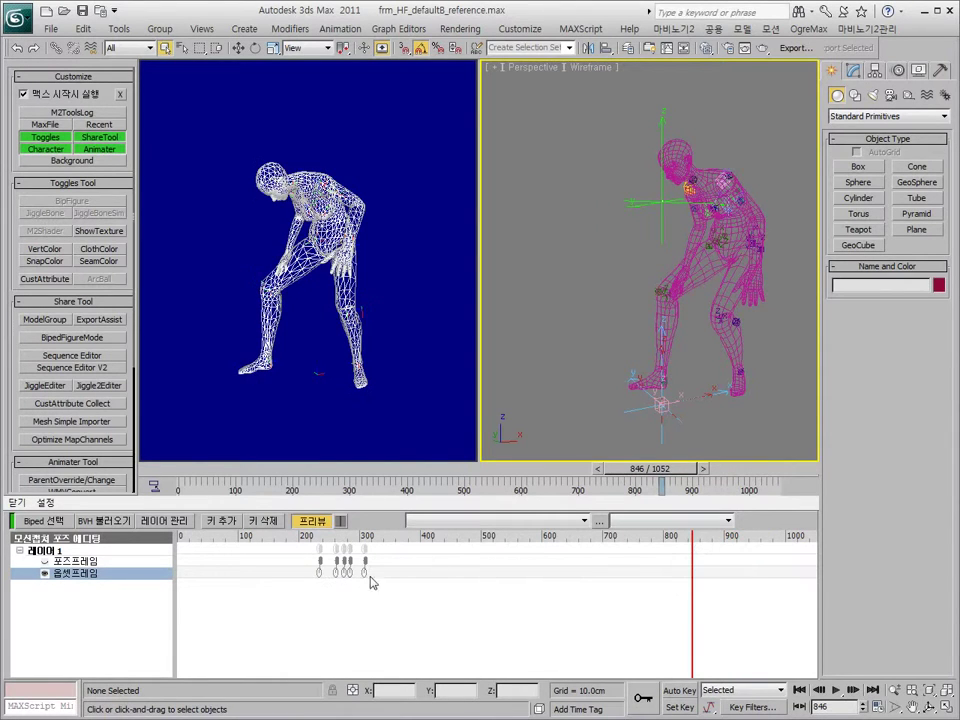
mouse_move(685, 470)
left_mouse_down()
mouse_move(445, 515)
mouse_move(359, 543)
mouse_move(596, 538)
mouse_move(718, 559)
left_mouse_up()
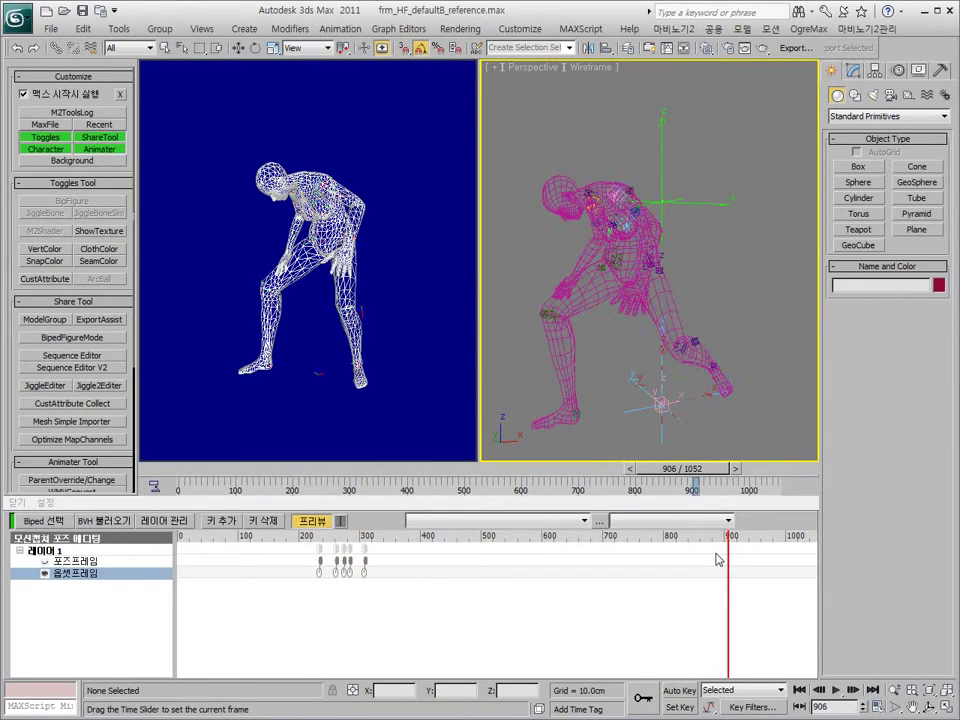
- Add a new offset key at frame 906, then return to frame 314 to check the pose
left_click(228, 527)
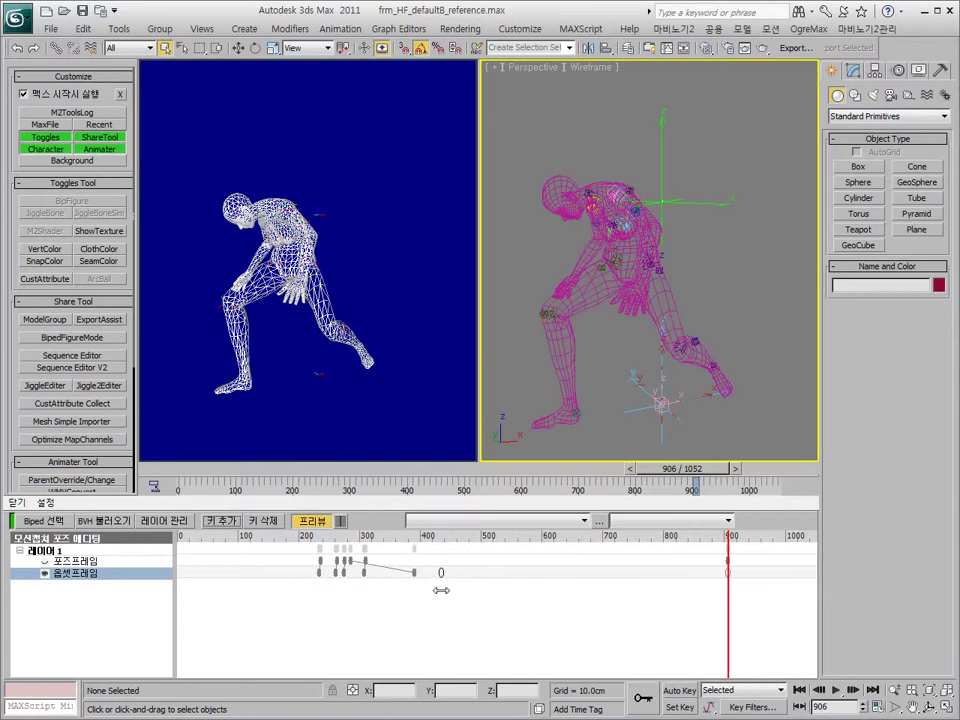
left_click(352, 592)
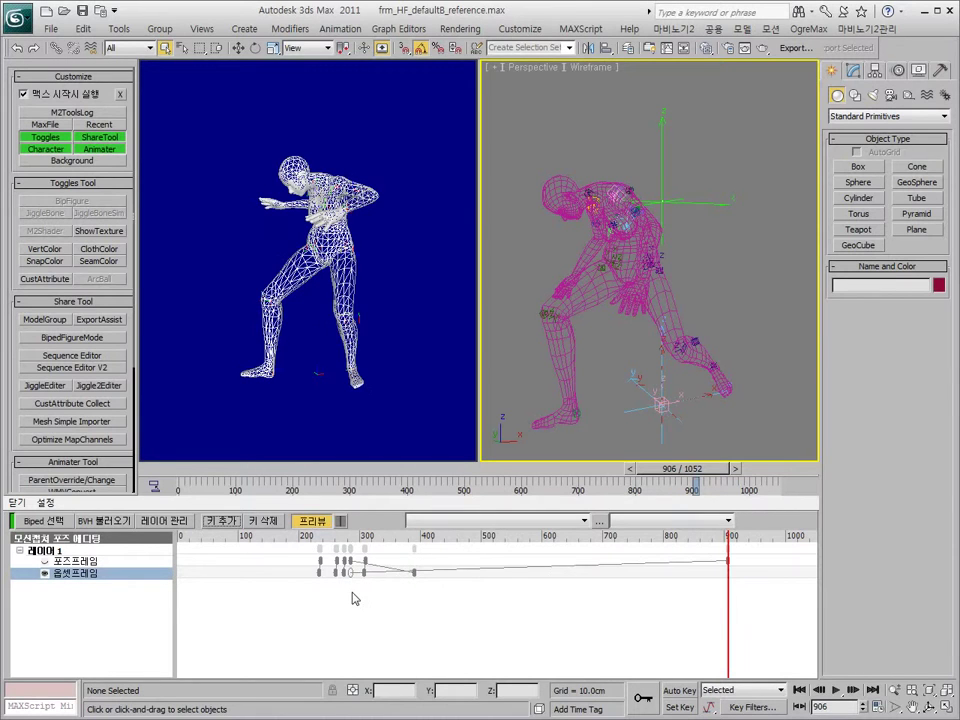
left_click_drag(728, 540, 368, 540)
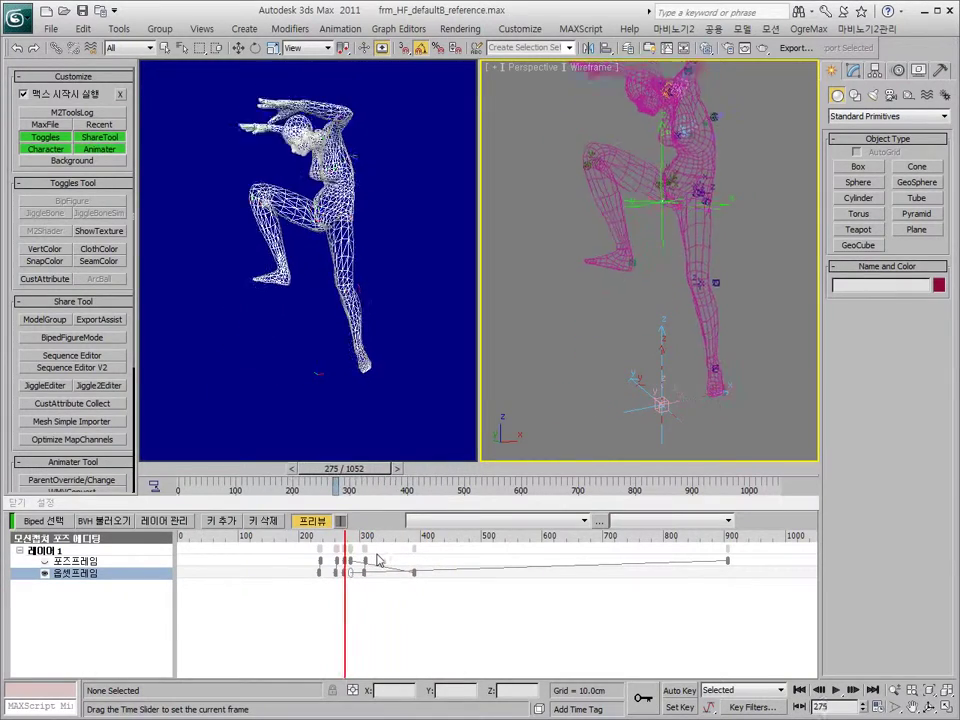
- Move a cluster of offset keys to the clip start, around frames 5–50
key("comma")
key("comma")
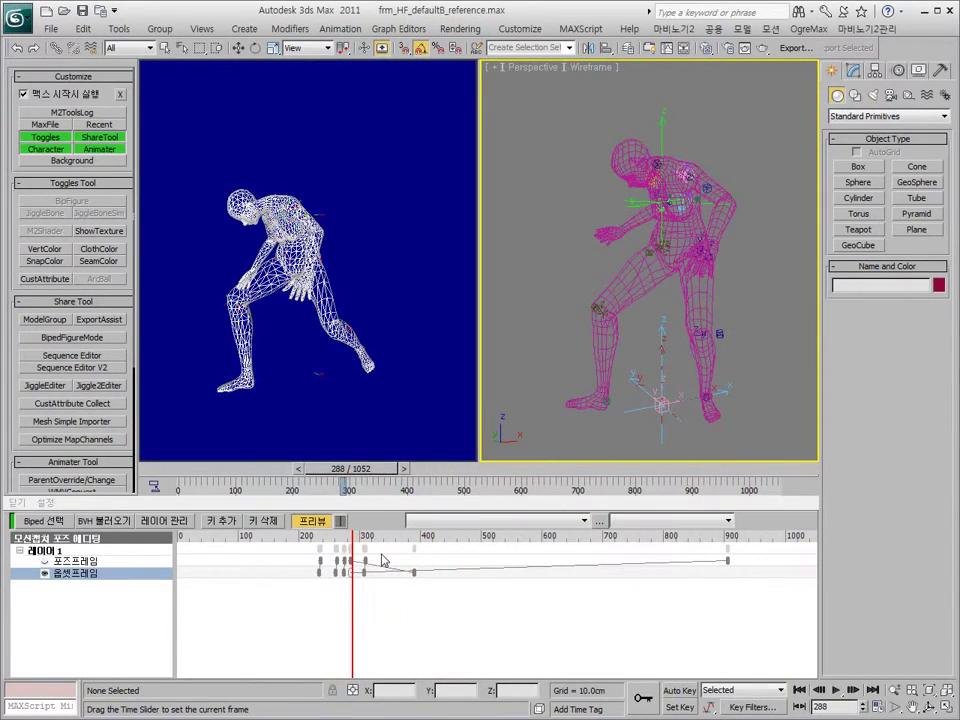
left_click_drag(383, 561, 326, 567)
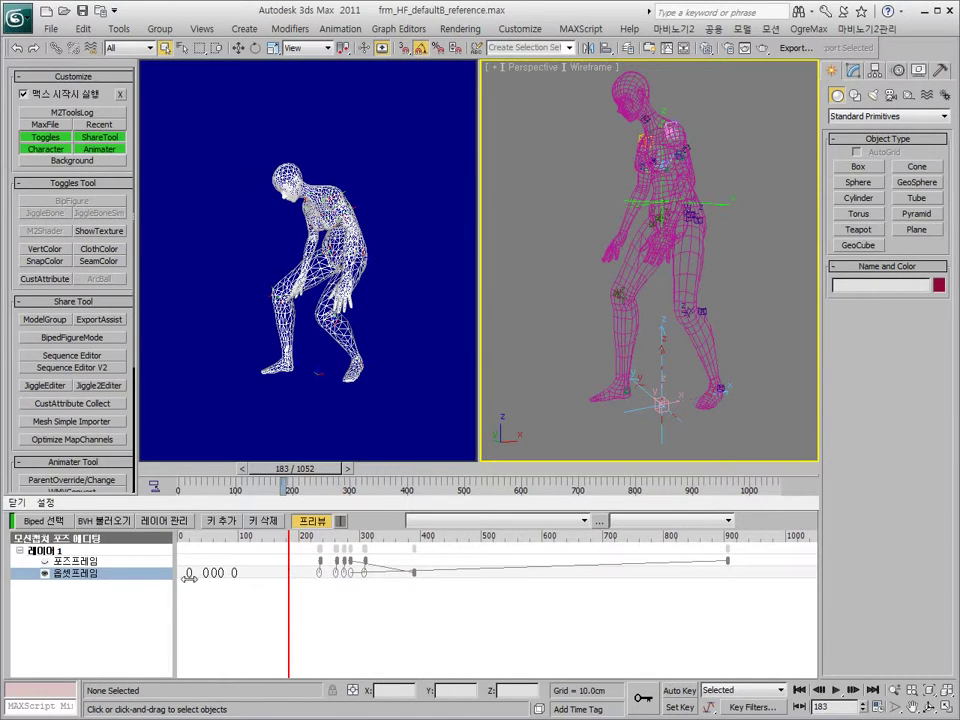
left_click_drag(189, 577, 250, 555)
left_click_drag(312, 484, 229, 514)
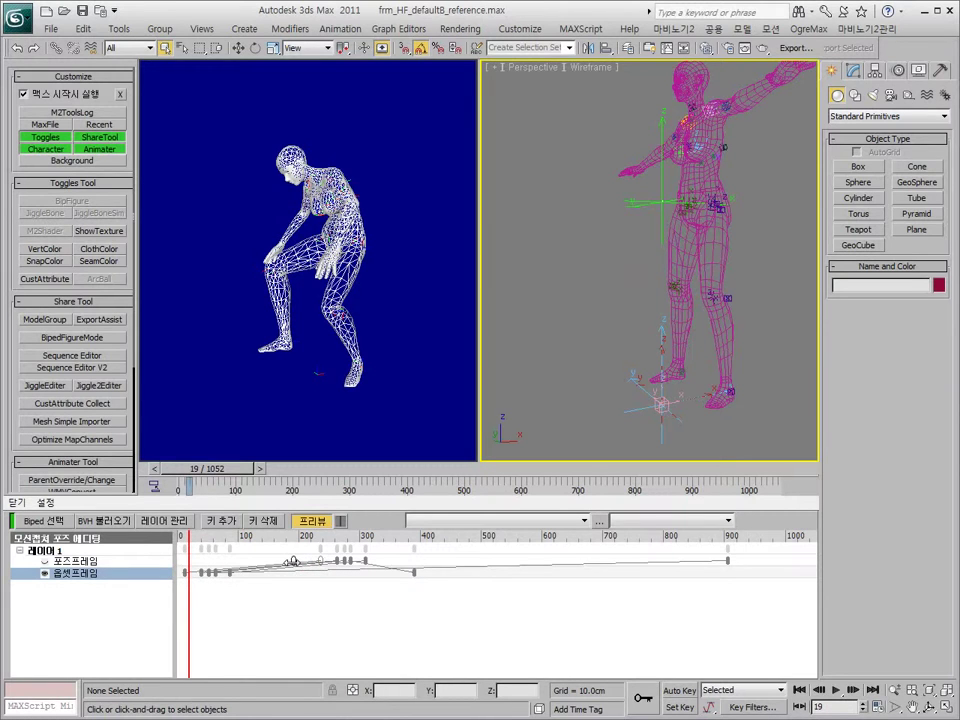
- Step forward four frames and scrub near the start to check the opening pose, ending at frame 0
left_click(258, 469)
left_click(258, 469)
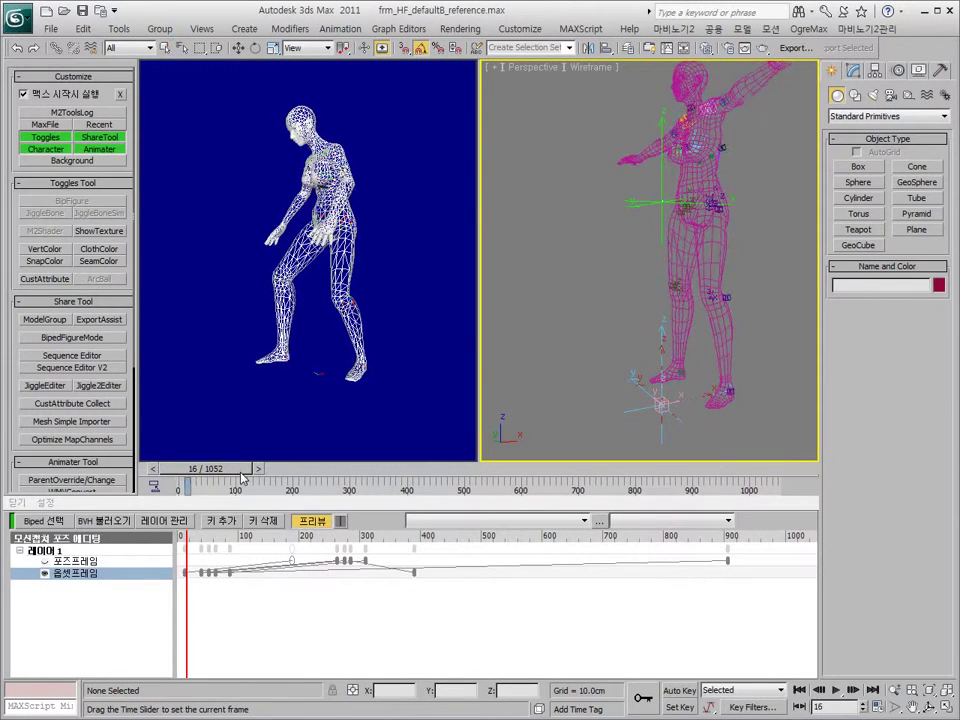
left_click(258, 469)
left_click(258, 469)
mouse_move(240, 473)
left_mouse_down()
mouse_move(317, 470)
mouse_move(234, 490)
mouse_move(397, 502)
left_mouse_up()
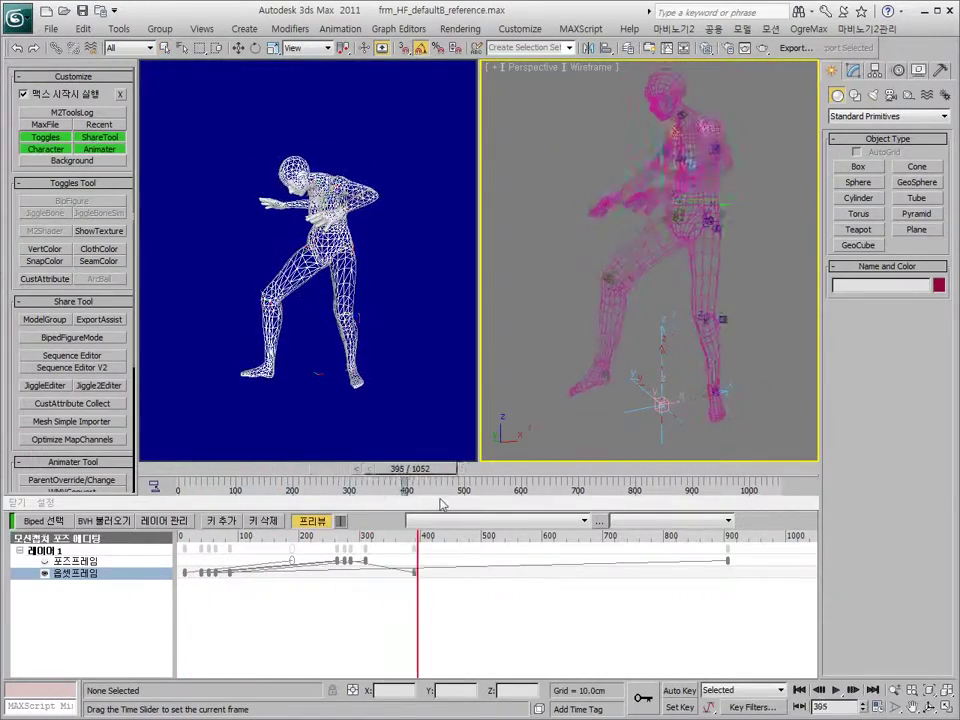
left_click_drag(397, 502, 217, 535)
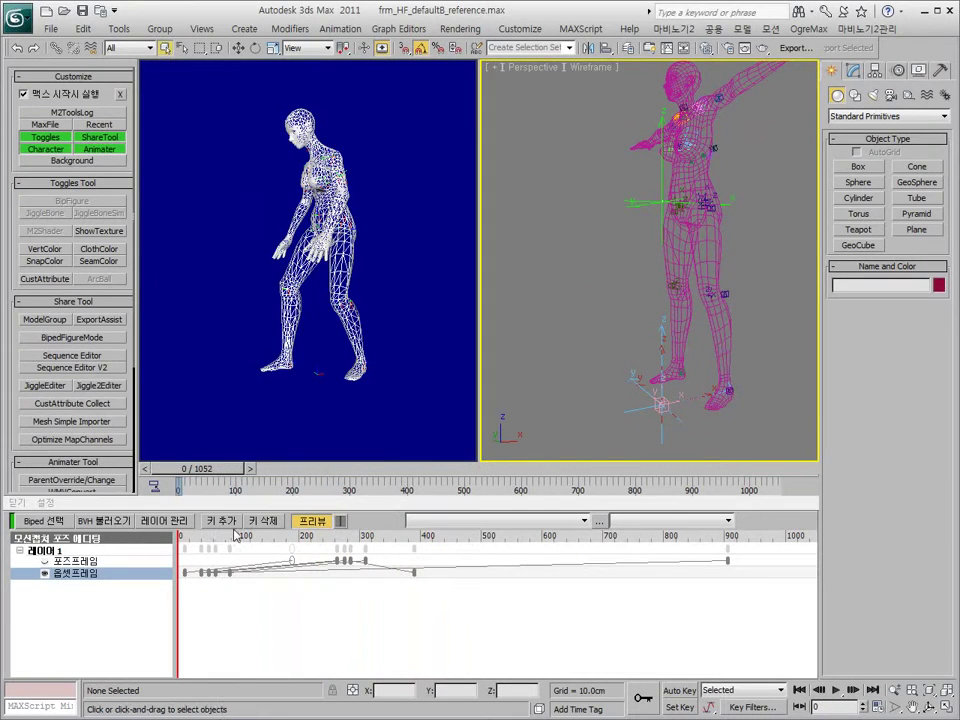
- Change the animation end from 1052 to 744 frames and preview the trimmed clip from frame 0
right_click_drag(425, 491, 625, 495, "ctrl+alt")
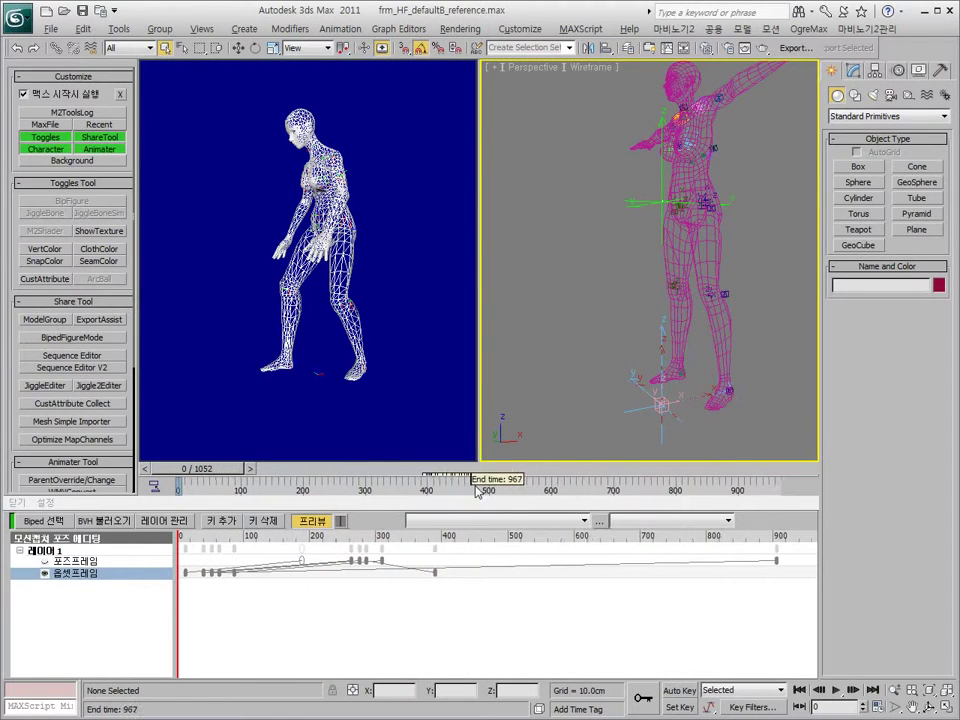
right_click_drag(497, 500, 429, 524, "ctrl+alt")
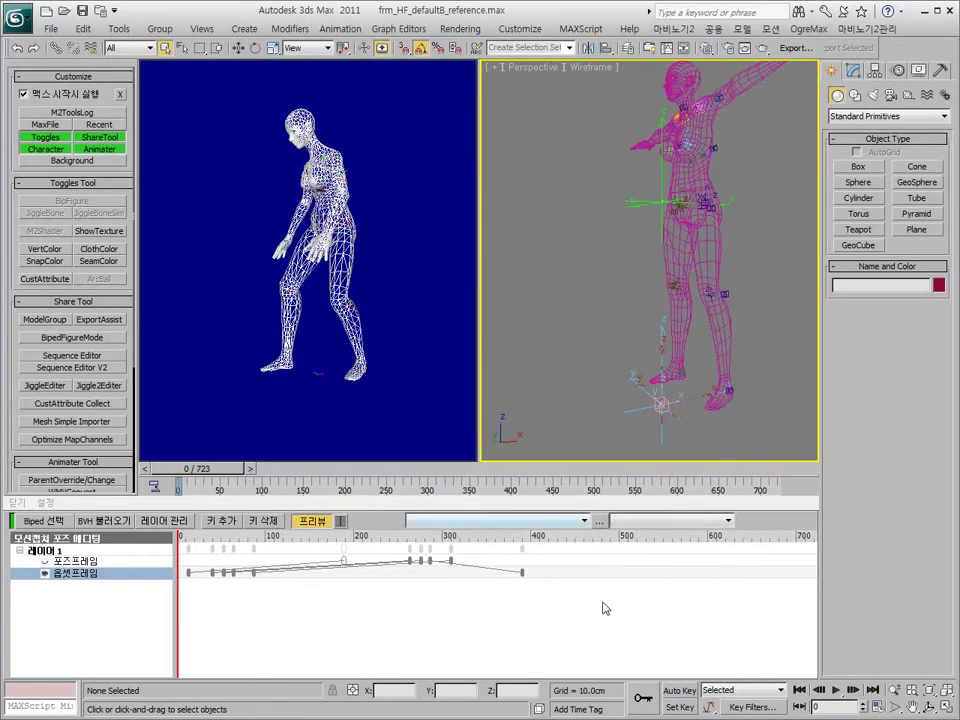
mouse_move(536, 608)
right_mouse_down("ctrl+alt")
mouse_move(640, 612)
mouse_move(569, 621)
right_mouse_up("ctrl+alt")
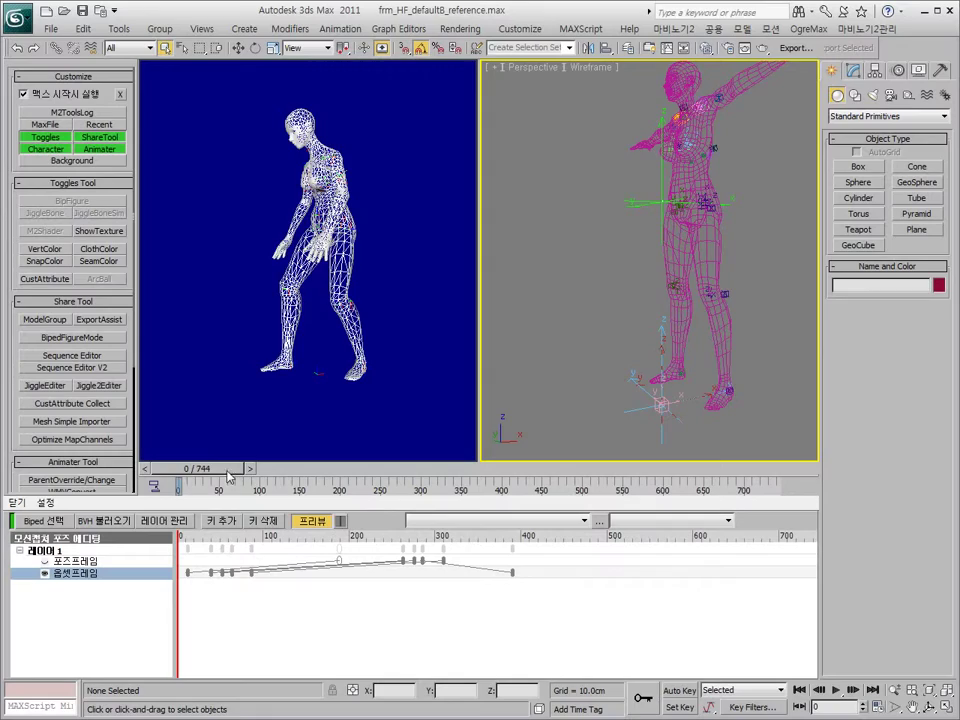
mouse_move(229, 477)
left_mouse_down()
mouse_move(224, 521)
mouse_move(197, 543)
mouse_move(170, 543)
left_mouse_up()
left_click(836, 690)
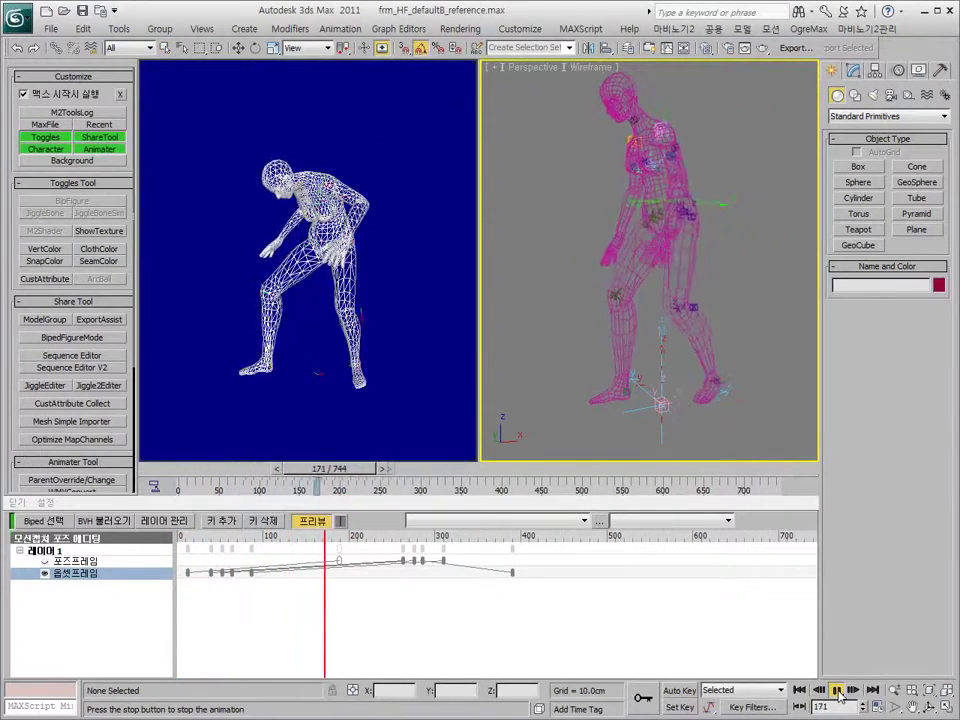
left_click(837, 690)
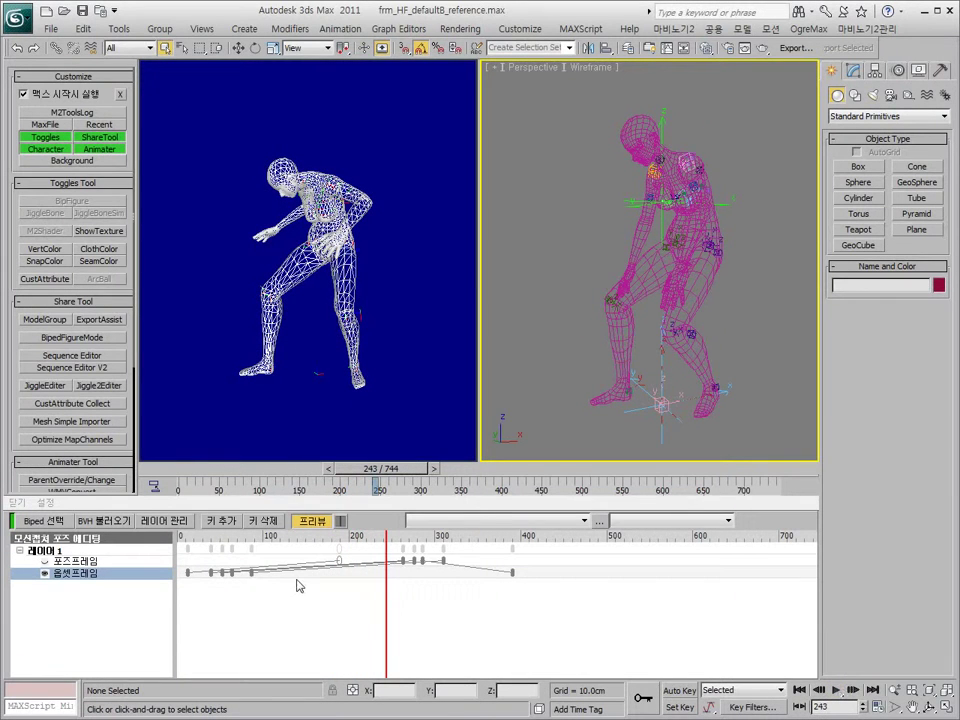
left_click_drag(400, 487, 186, 484)
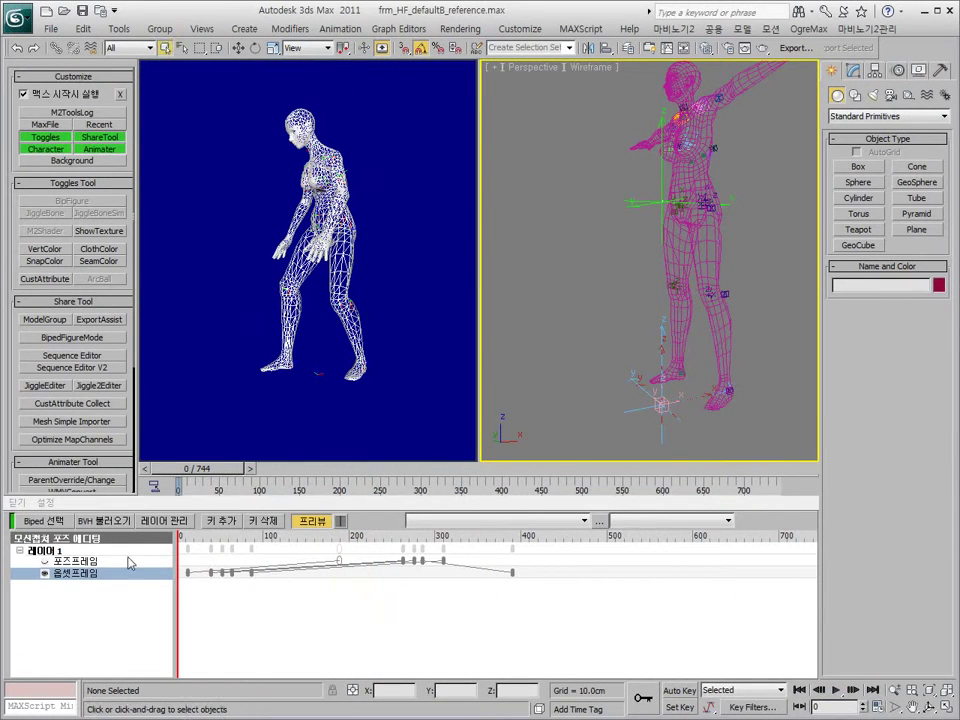
left_click(88, 561)
left_click_drag(213, 474, 455, 484)
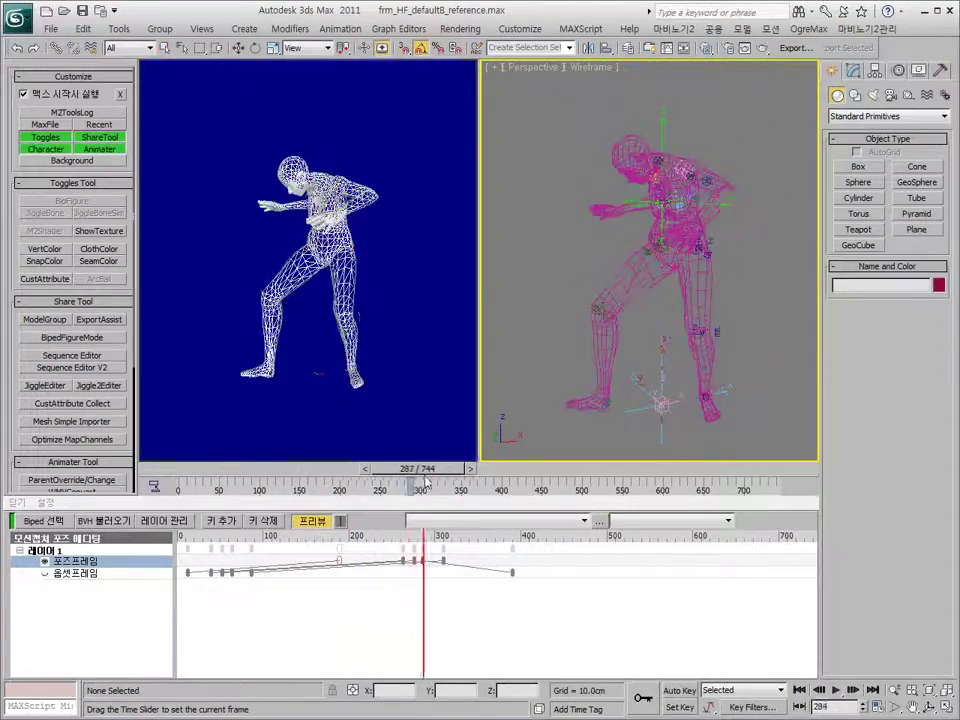
left_click_drag(455, 484, 190, 497)
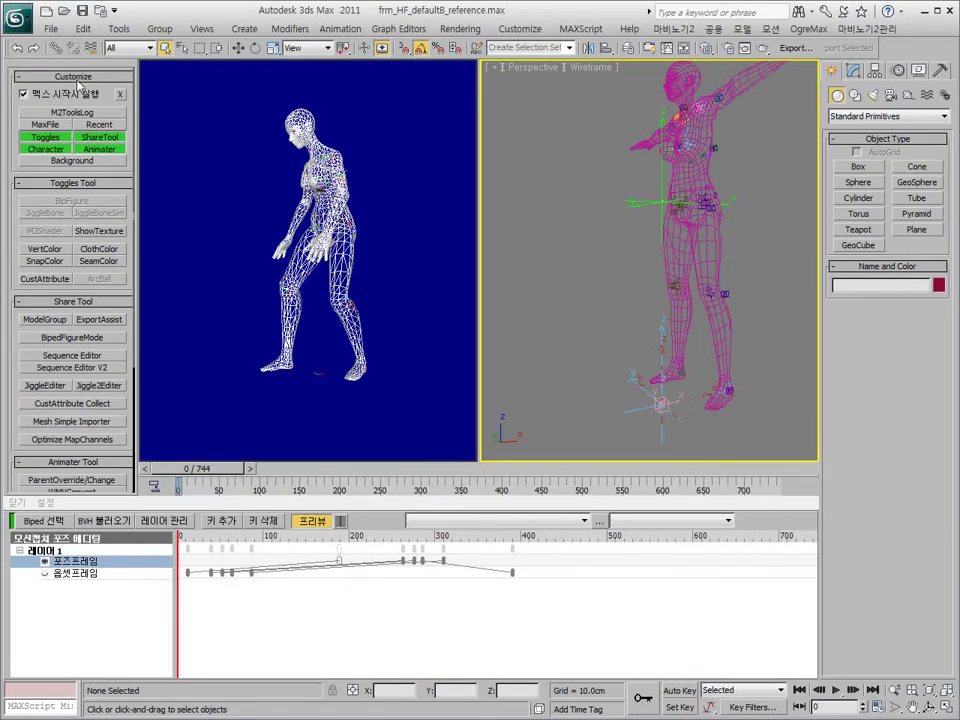